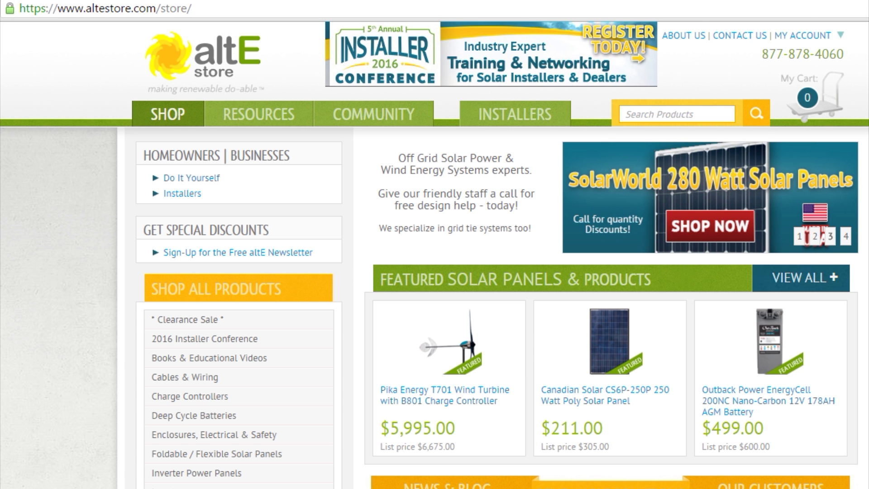
Step: Go through Learning Resources and Calculators to launch the On-Grid Solar Electric System Calculator
scroll(571, 462, "down", 7)
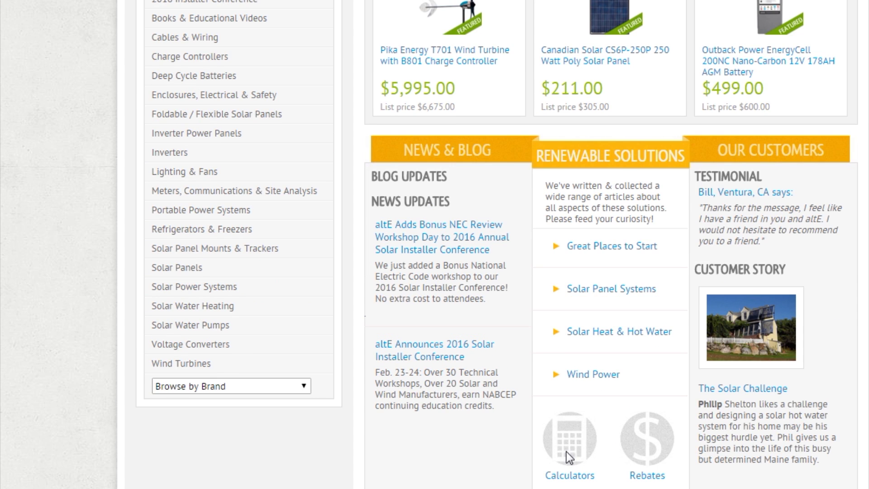
left_click(569, 449)
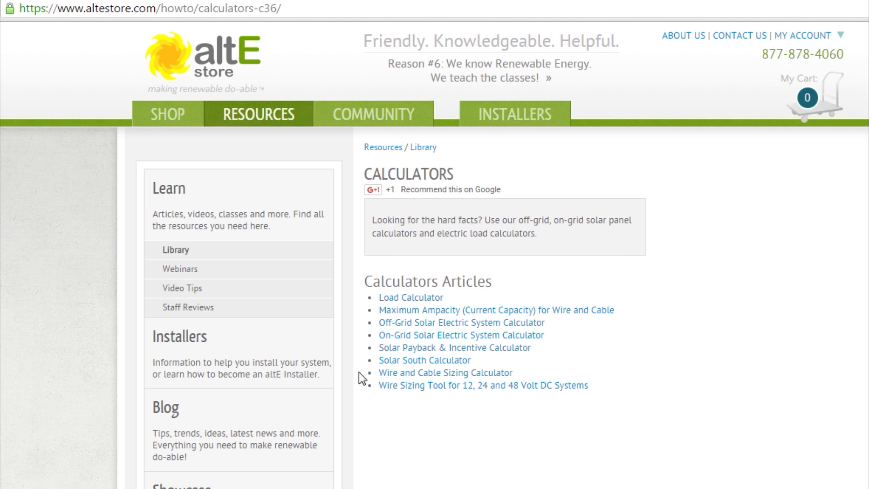
left_click(269, 116)
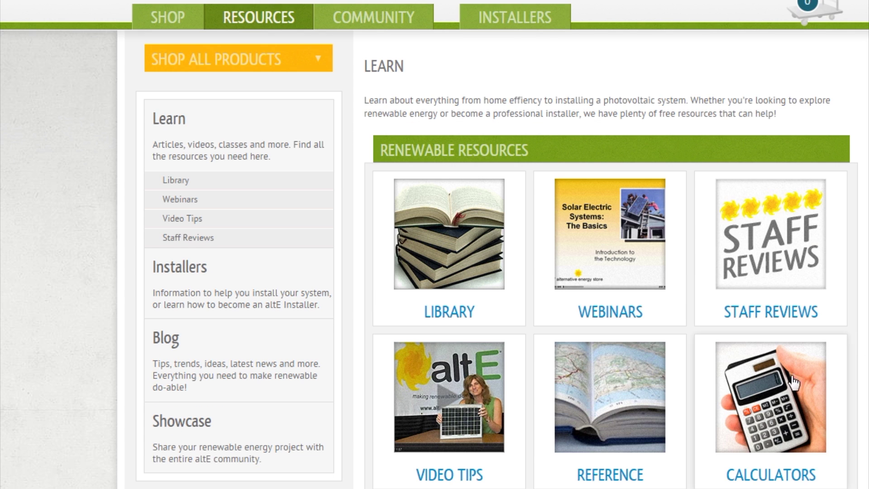
left_click(772, 406)
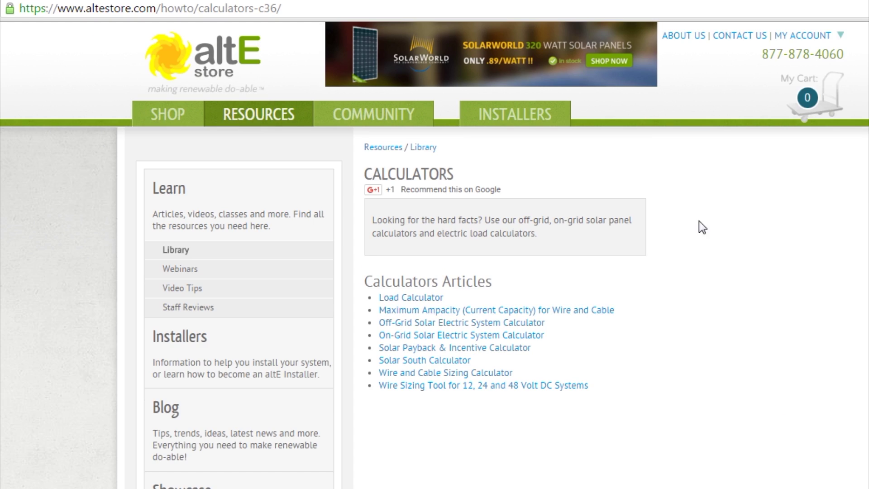
left_click(463, 335)
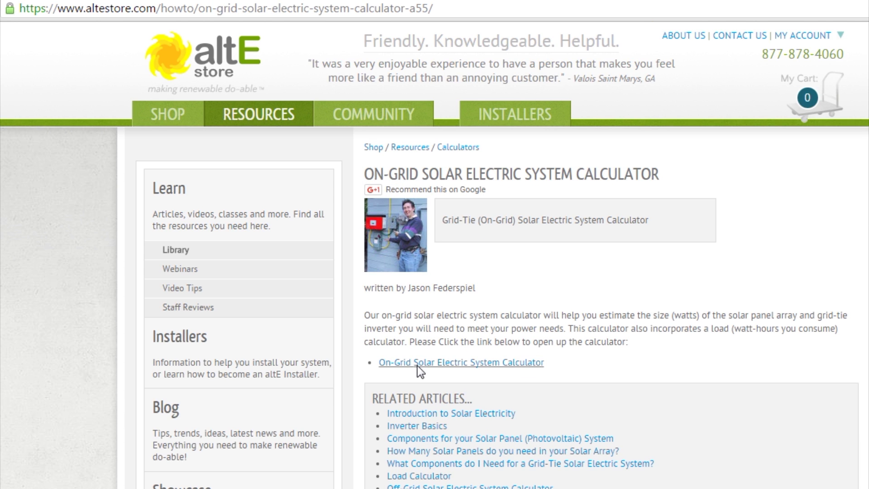
left_click(418, 366)
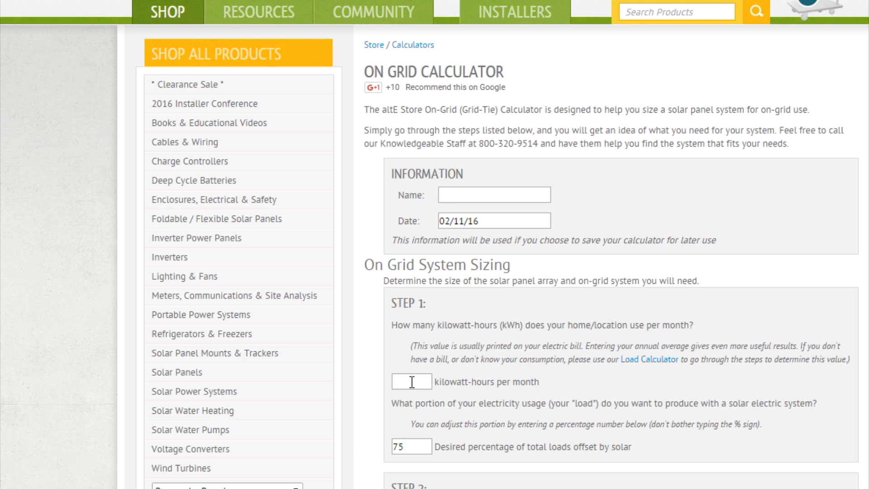
Step: Enter 1000 kWh as the monthly electricity usage
left_click(411, 380)
type("1000")
left_click(543, 387)
Step: Replace the 75% solar offset with 50% and scroll down to Step 4
left_click(426, 447)
double_click(425, 446)
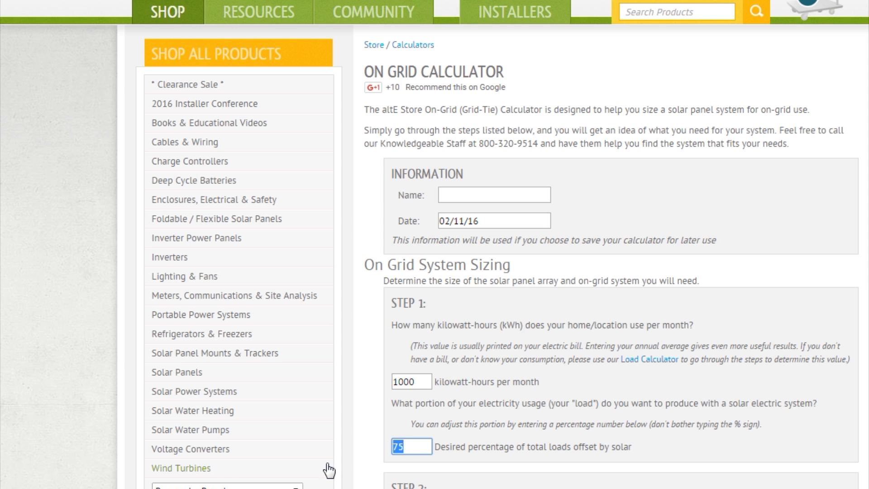
type("50")
left_click(529, 447)
left_click(416, 445)
scroll(543, 440, "down", 6)
scroll(388, 420, "down", 5)
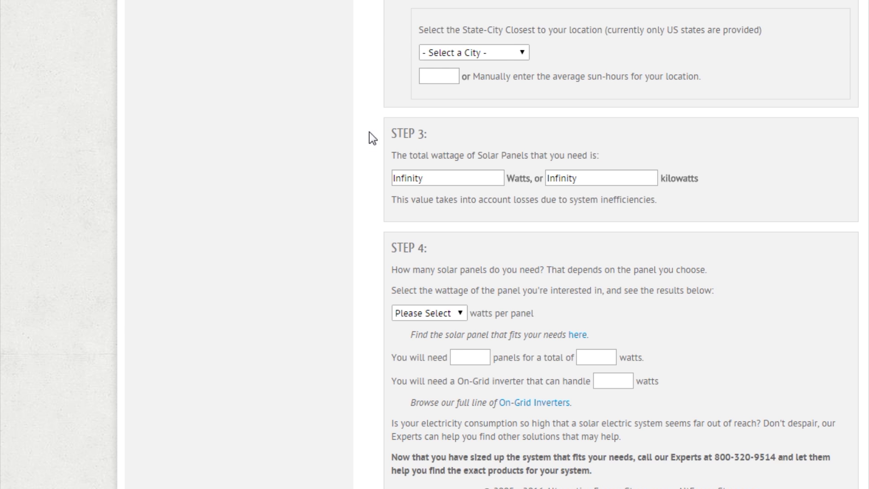
Step: Choose MA - Worcester from the Select a City list
left_click(523, 51)
left_click_drag(520, 95, 522, 189)
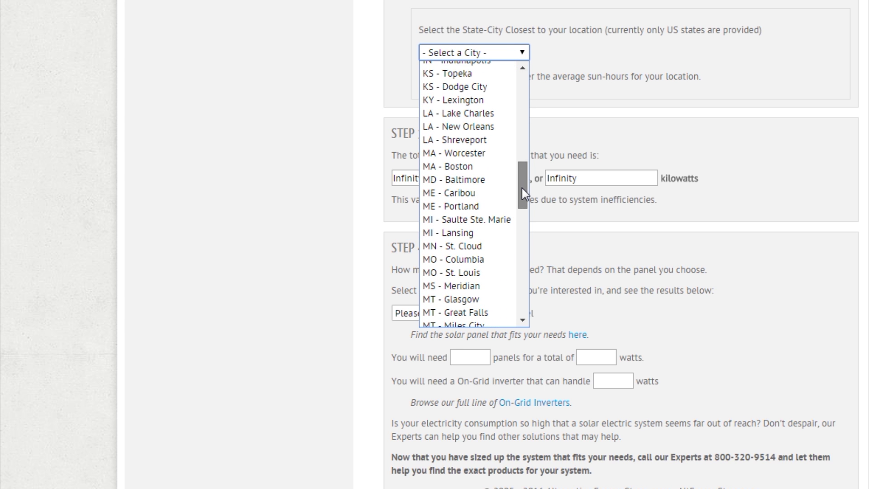
left_click(490, 156)
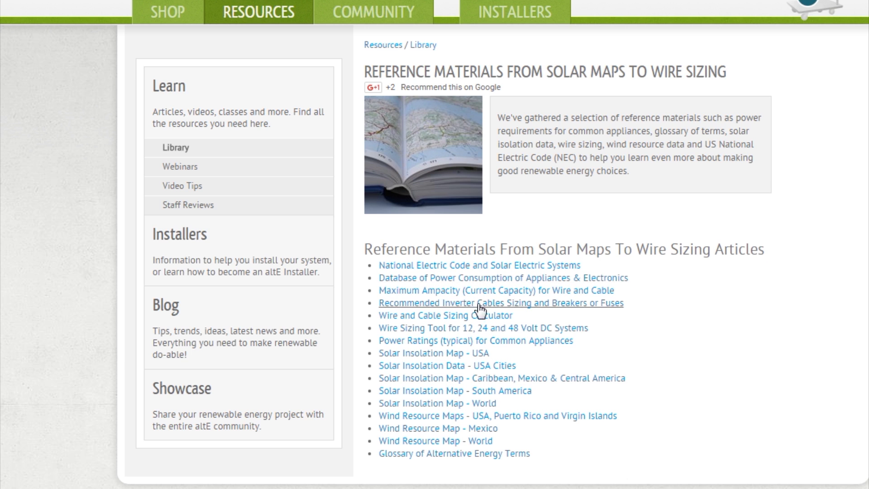
Step: View the Solar Insolation Map - World, scrolling through it
left_click(402, 405)
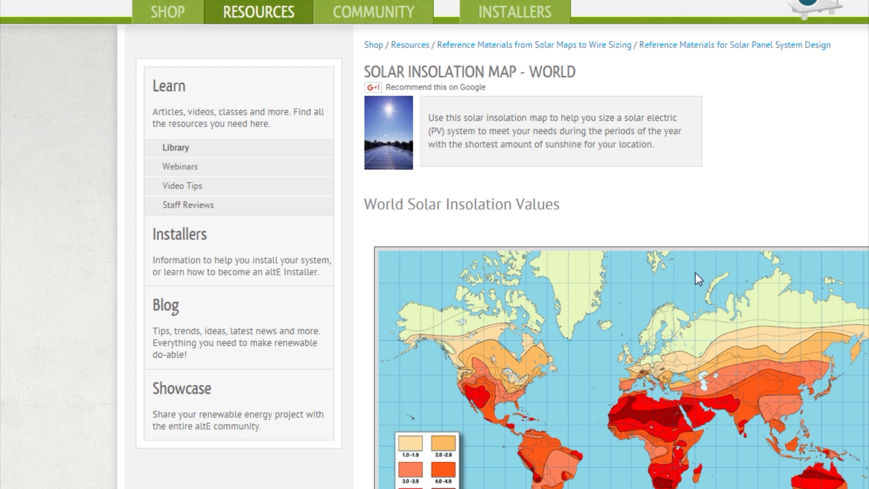
scroll(622, 268, "down", 2)
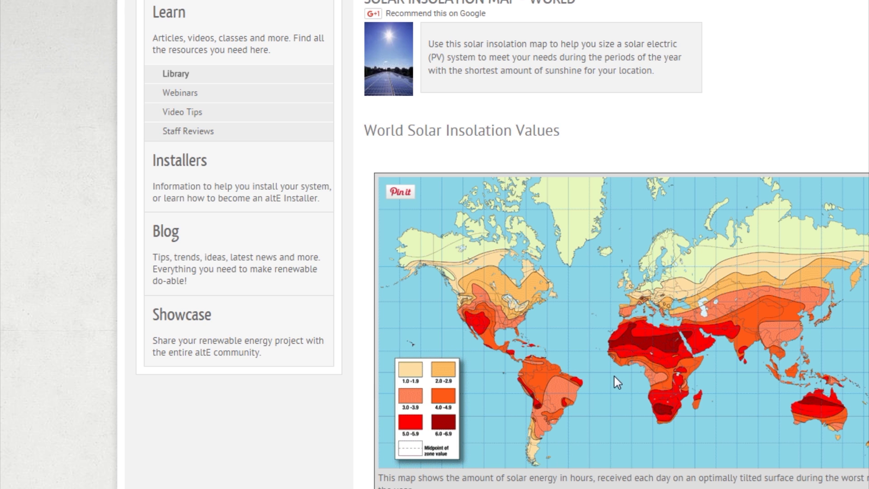
scroll(615, 376, "down", 2)
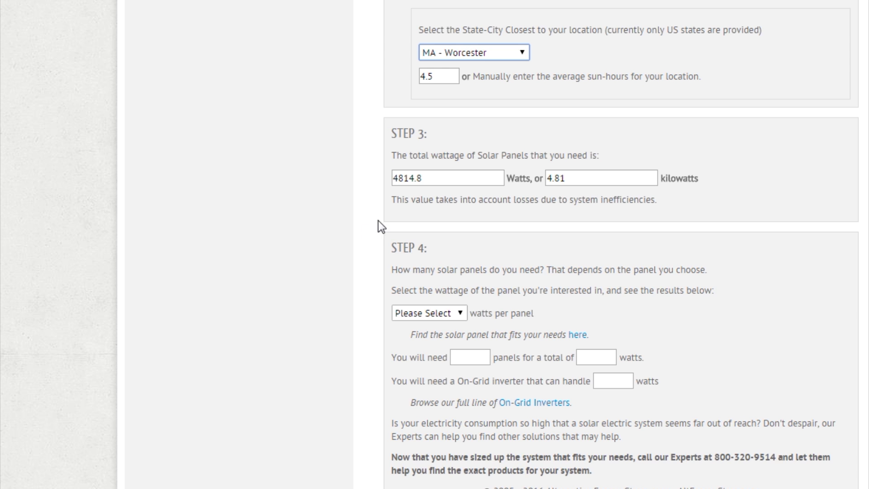
Step: Set the watts per panel to 260
left_click(461, 316)
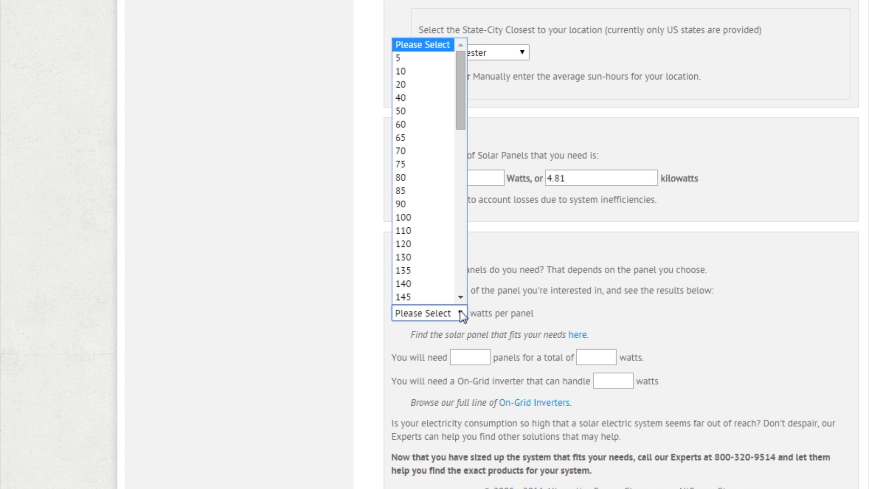
left_click_drag(459, 87, 452, 199)
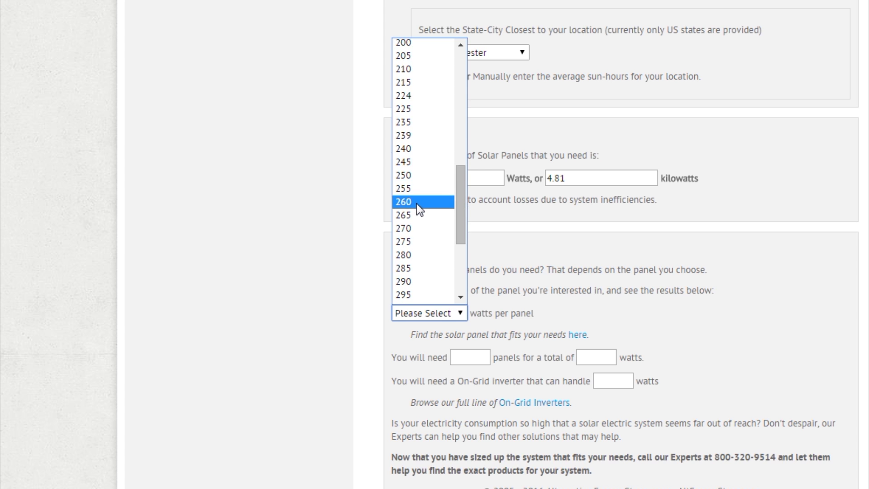
left_click(417, 203)
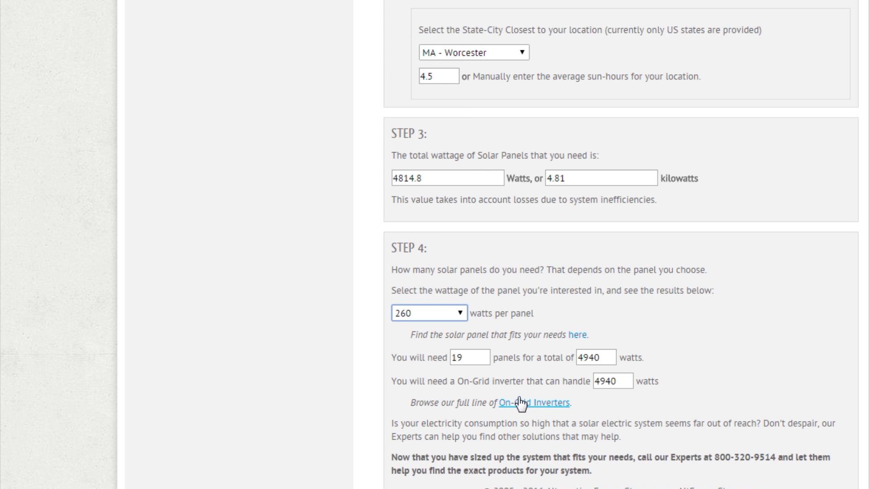
Step: Filter the matching Solar Panels listing to the Schuco brand
left_click(576, 335)
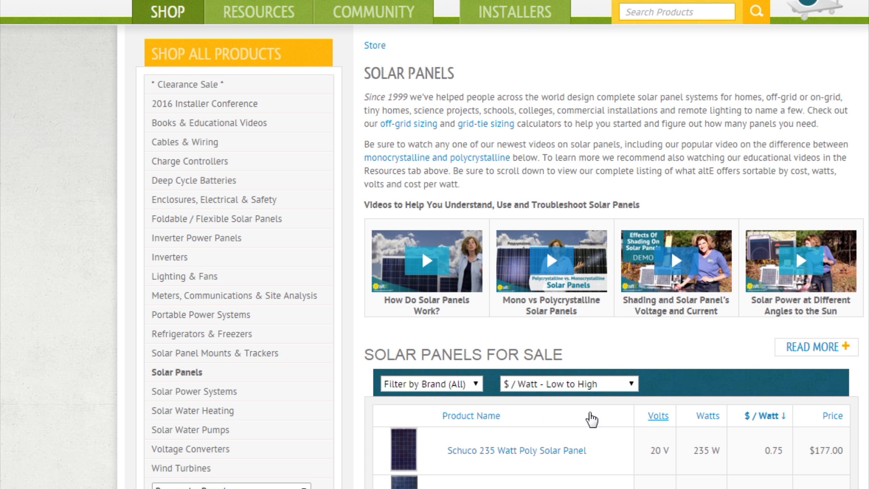
left_click(430, 384)
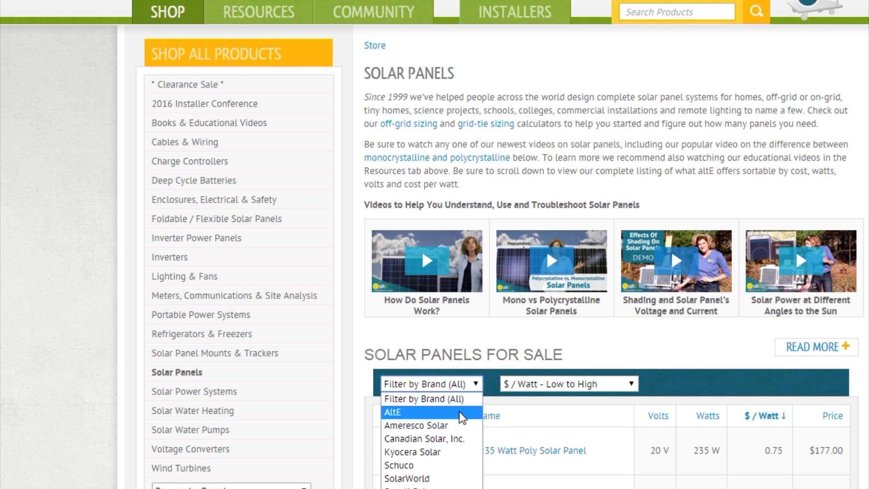
left_click(418, 466)
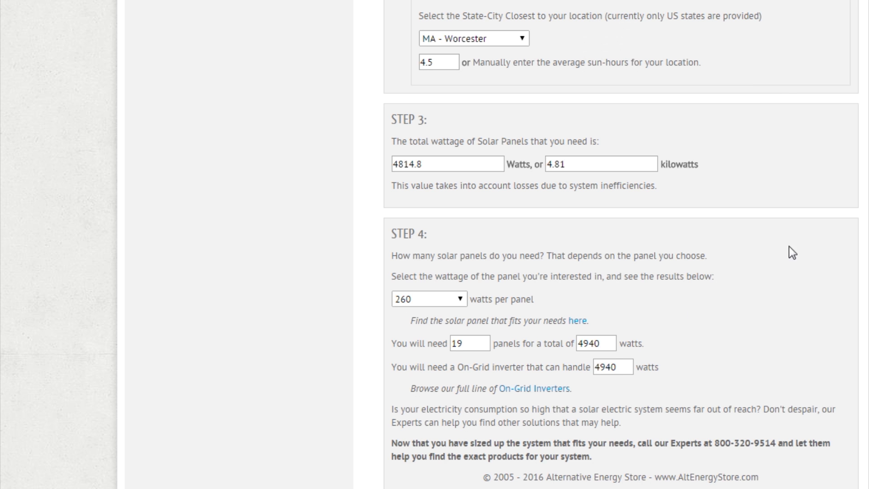
Step: Browse the 5000W to 7700 Watt on-grid inverters, then go back to Grid Tie Inverters
scroll(849, 217, "up", 1)
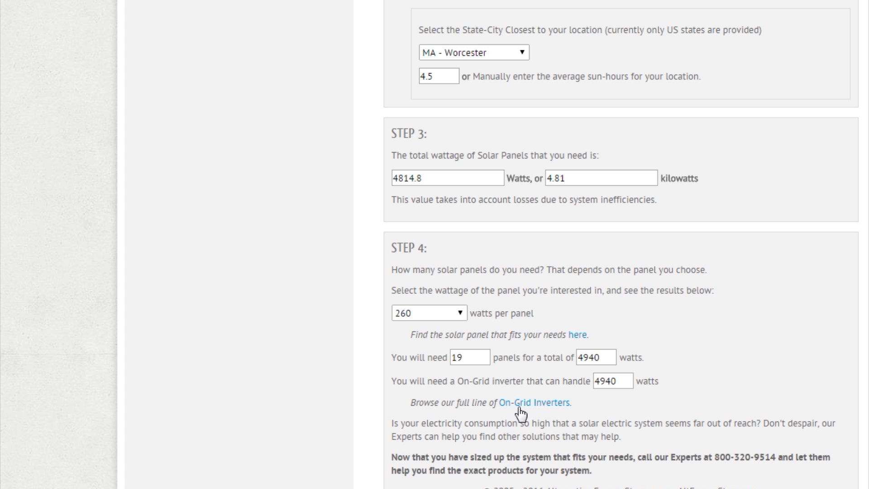
left_click(543, 409)
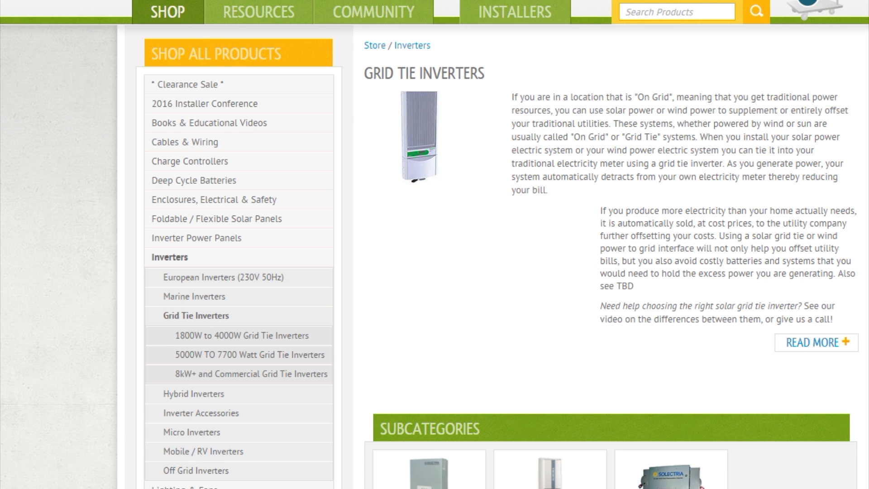
scroll(810, 416, "down", 3)
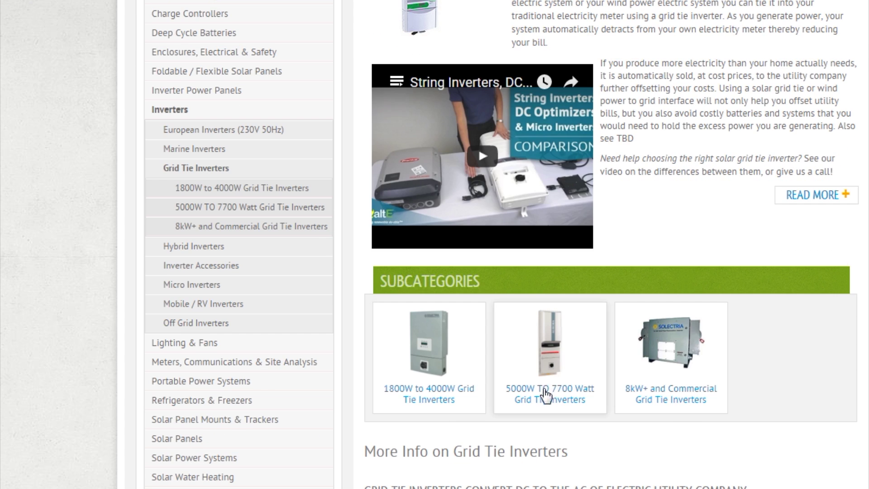
left_click(545, 397)
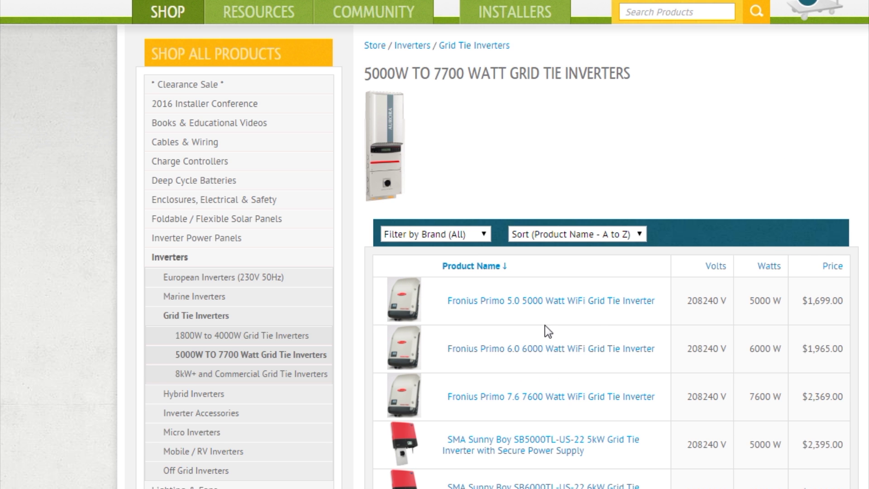
scroll(498, 271, "down", 3)
scroll(497, 271, "up", 3)
key("alt+Left")
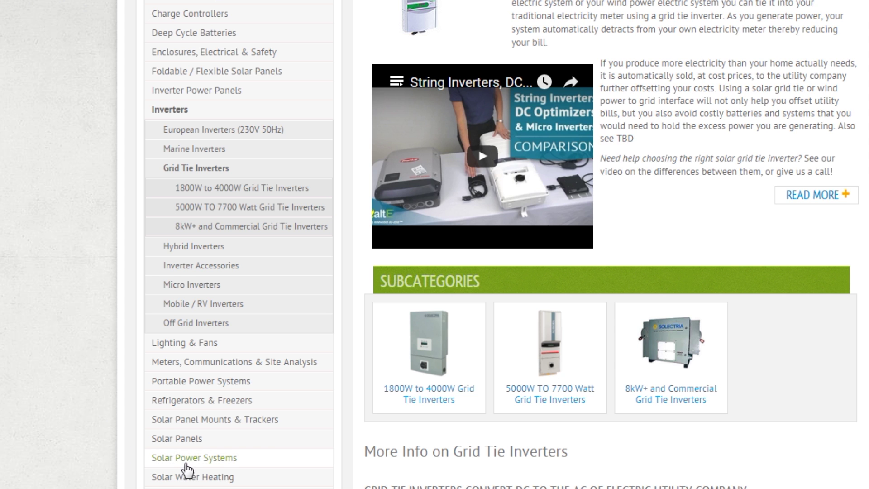
Step: Go to Solar Power Systems and open the Grid Tie Solar Power System kits
left_click(239, 461)
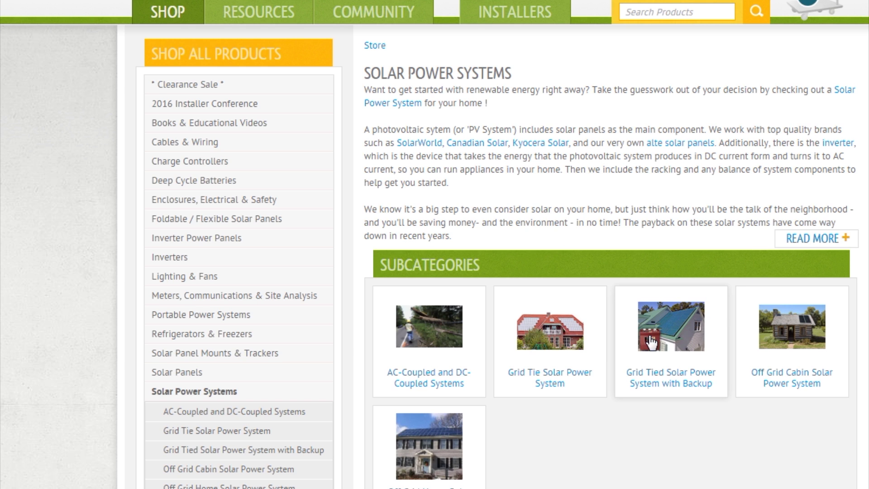
left_click(549, 385)
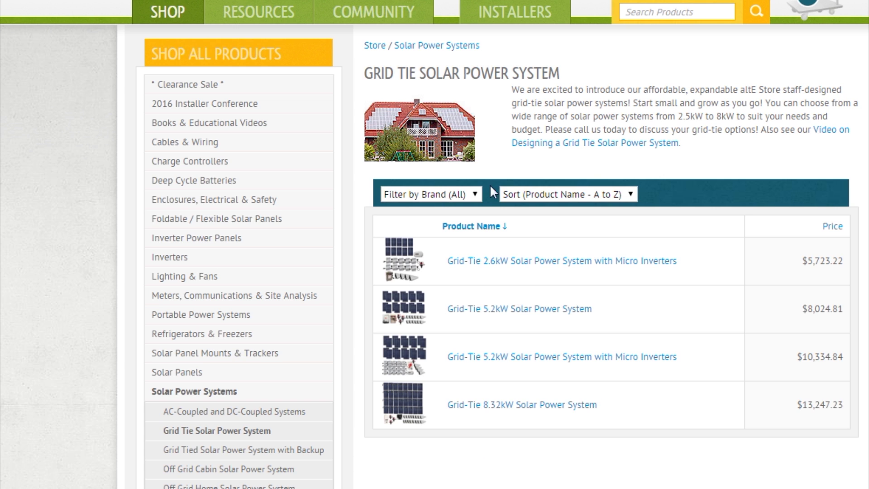
Step: Open the Grid-Tie 5.2kW Solar Power System page and review its components and parts table
left_click(511, 313)
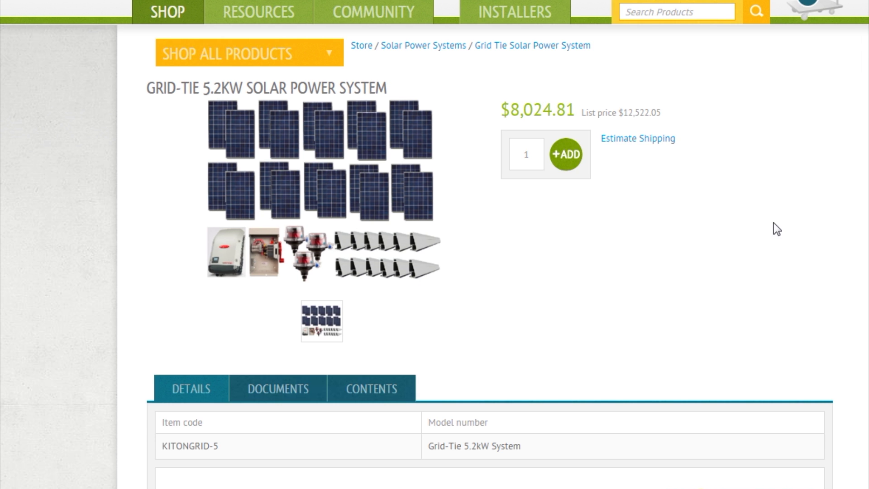
scroll(797, 223, "down", 5)
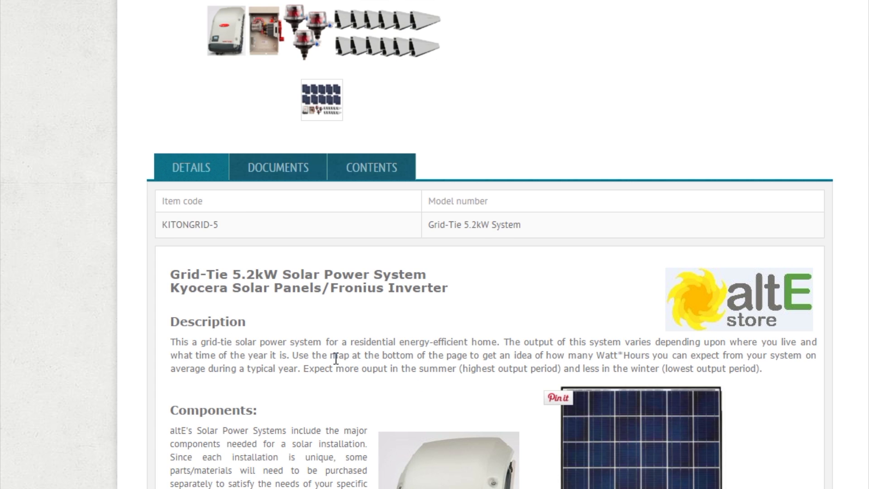
scroll(336, 358, "down", 2)
scroll(342, 382, "down", 2)
scroll(836, 297, "down", 10)
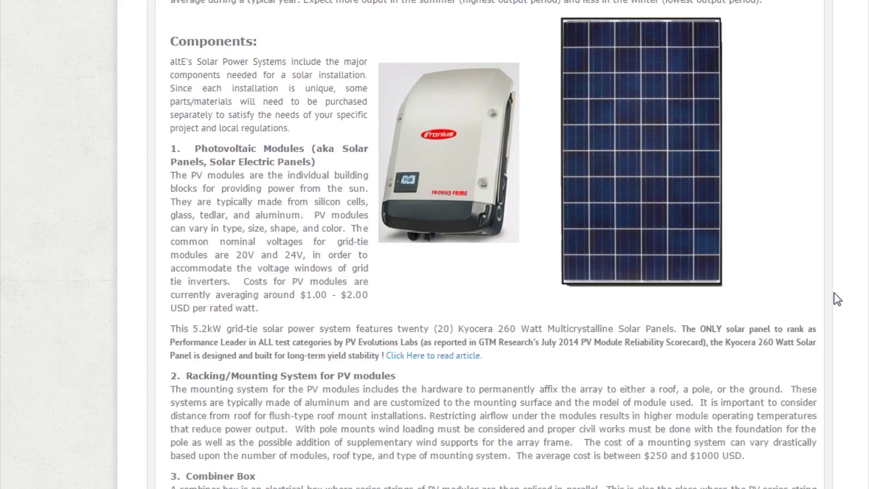
scroll(836, 304, "down", 6)
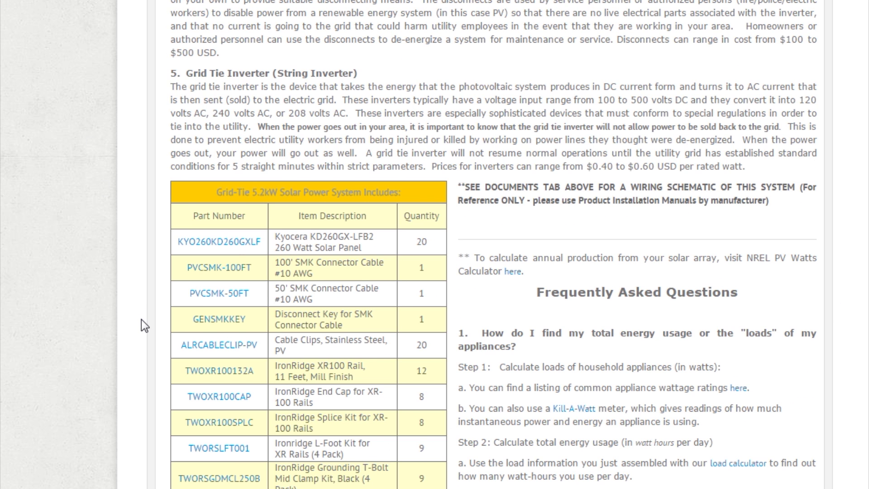
scroll(143, 323, "down", 6)
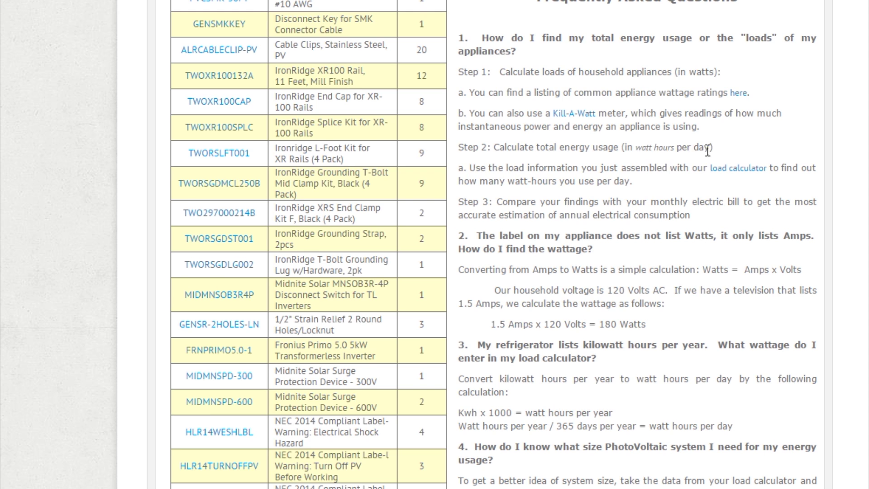
scroll(704, 148, "up", 5)
scroll(702, 148, "up", 15)
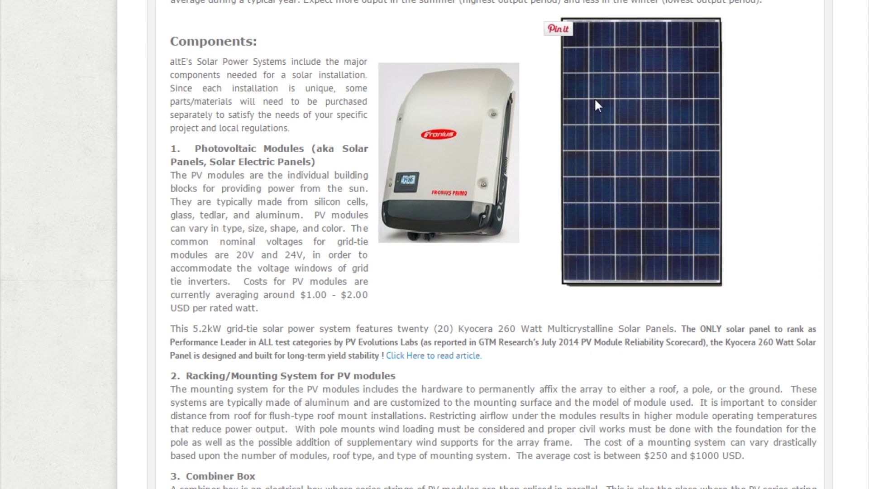